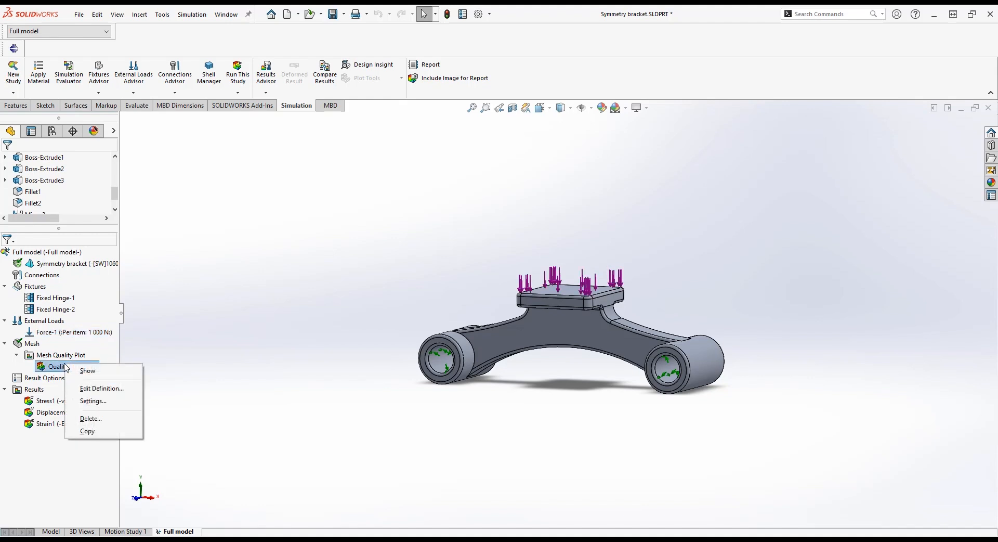
# Review the solver messages for the full model study
pyautogui.press('Escape')
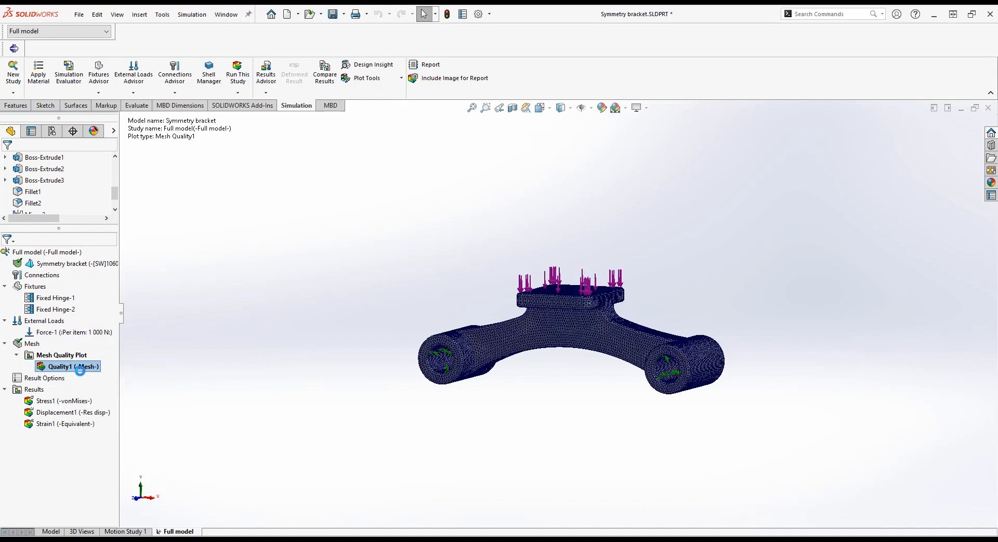
pyautogui.rightClick(33, 390)
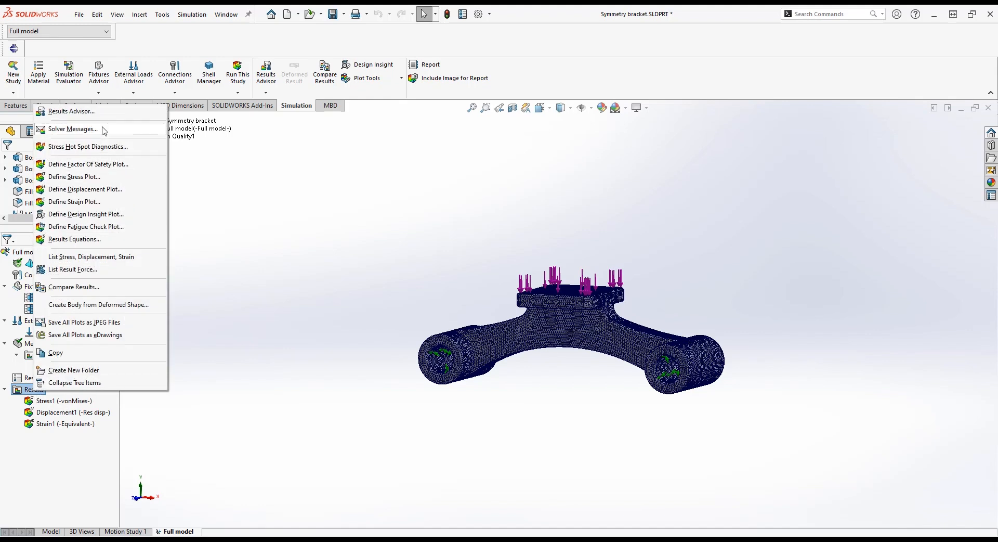
pyautogui.click(73, 129)
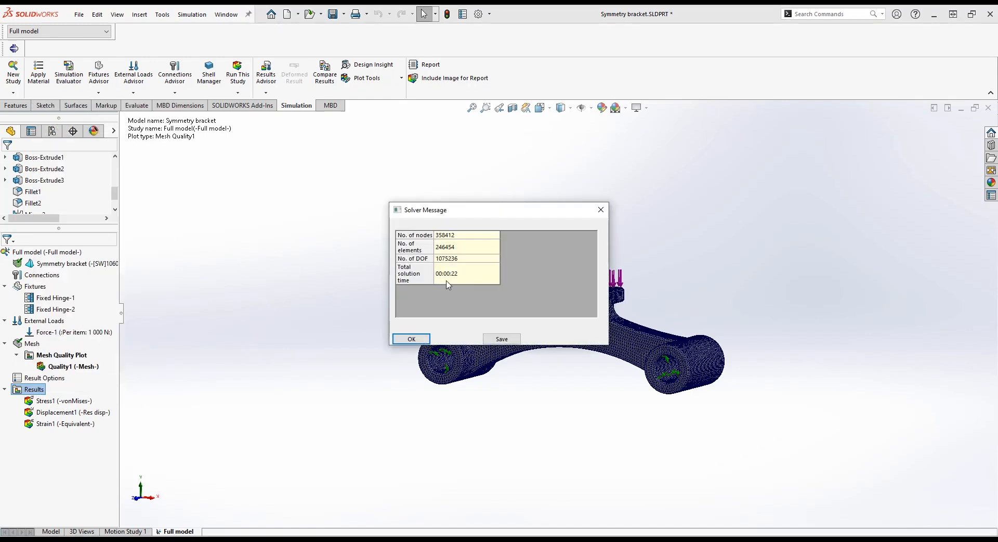
pyautogui.click(411, 338)
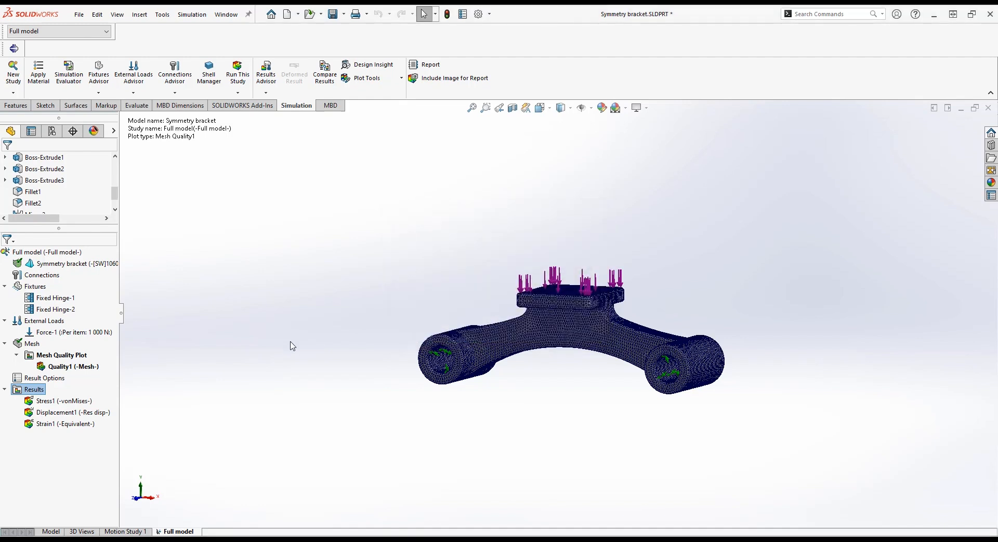
# Display the full model's stress plot in front view, then its displacement plot
pyautogui.click(67, 400)
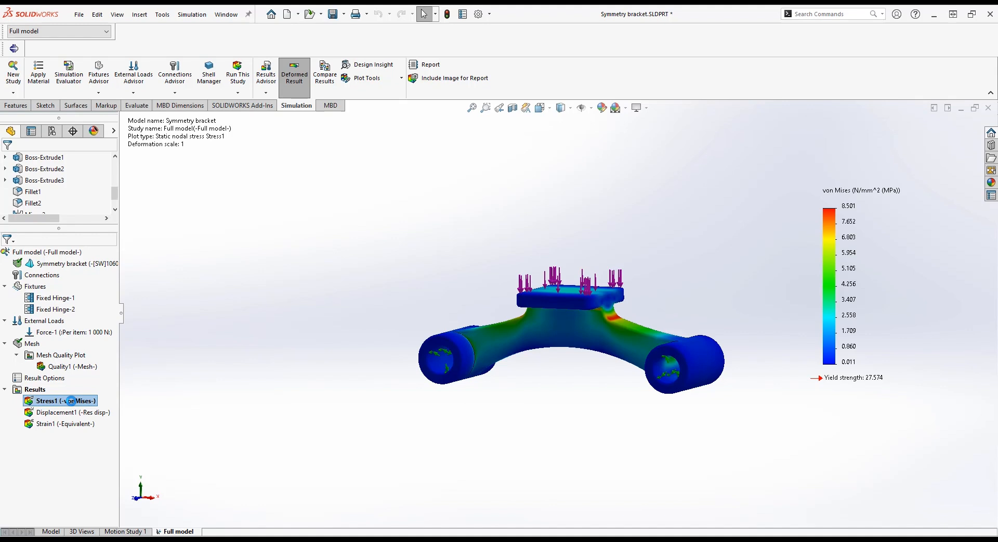
pyautogui.moveTo(564, 360); pyautogui.dragTo(647, 357, button='middle')
pyautogui.hotkey('ctrl', '1')
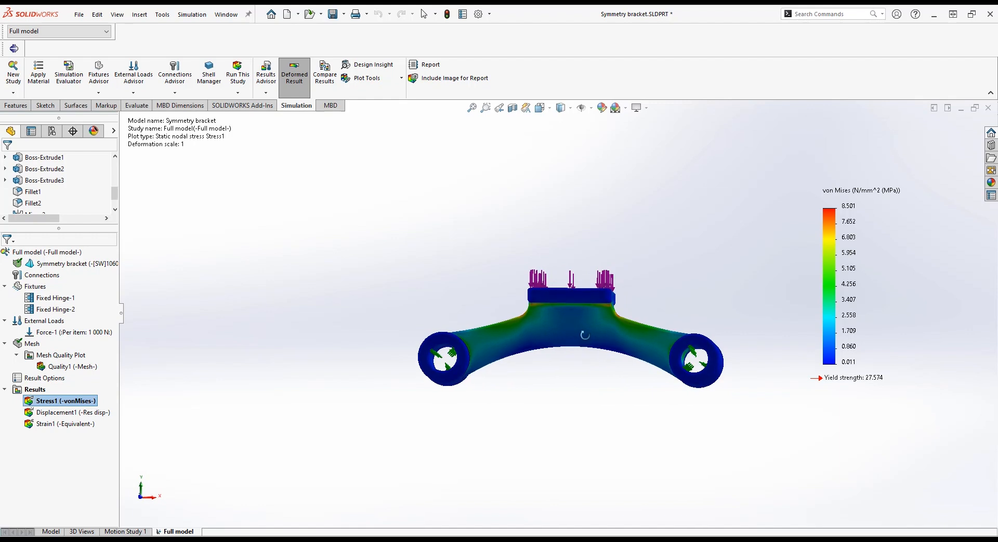
pyautogui.click(84, 412)
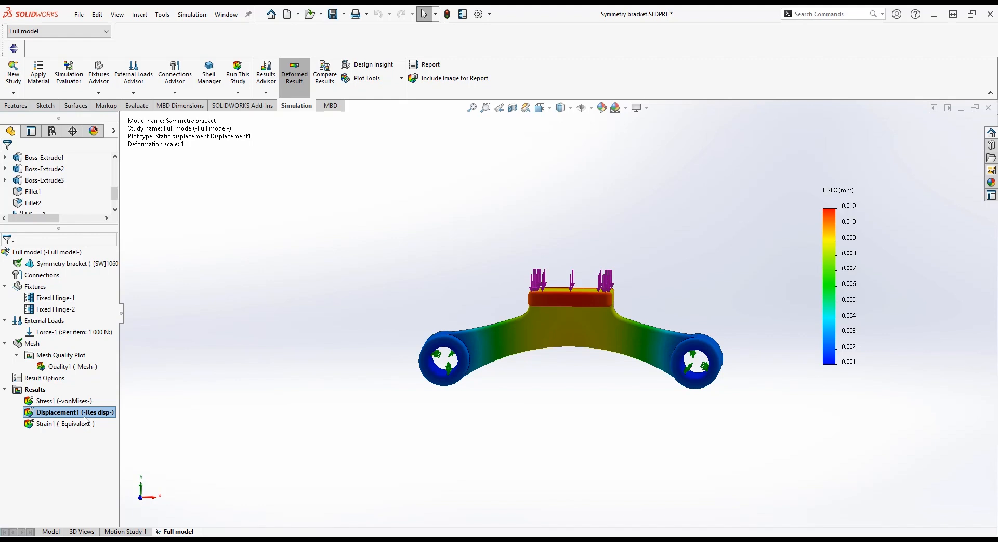
# Switch to the model and activate the Half model configuration
pyautogui.click(50, 531)
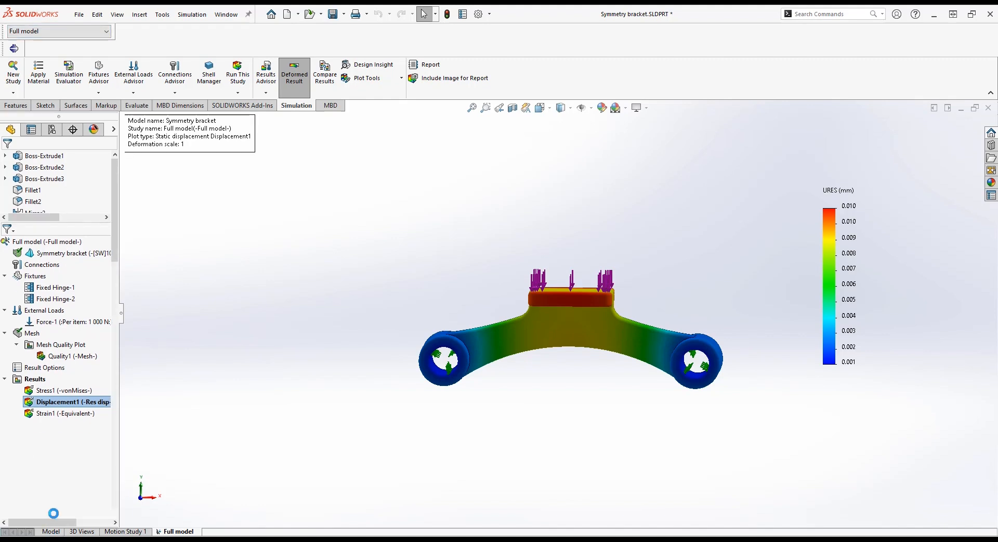
pyautogui.click(82, 35)
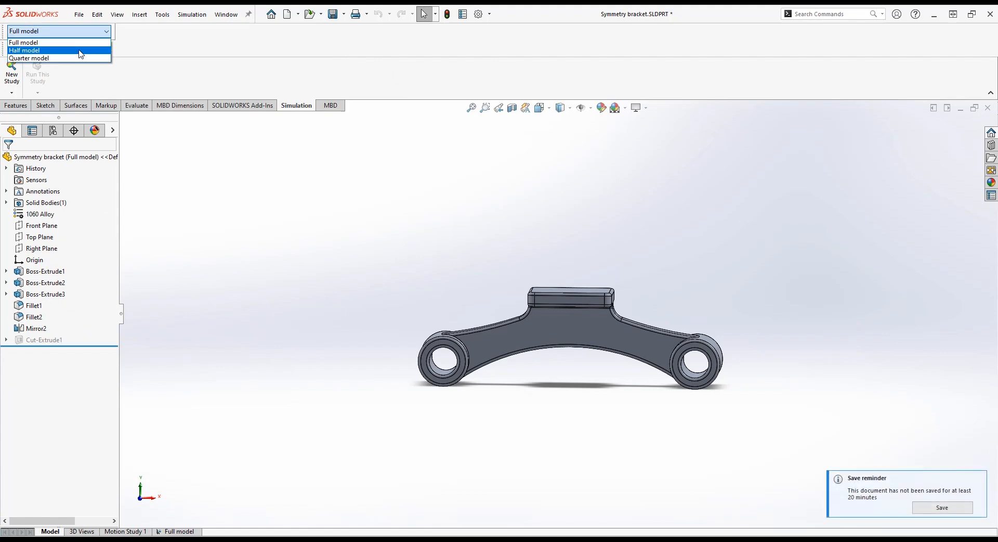
pyautogui.click(86, 49)
# Create a new static study named Half model
pyautogui.click(11, 73)
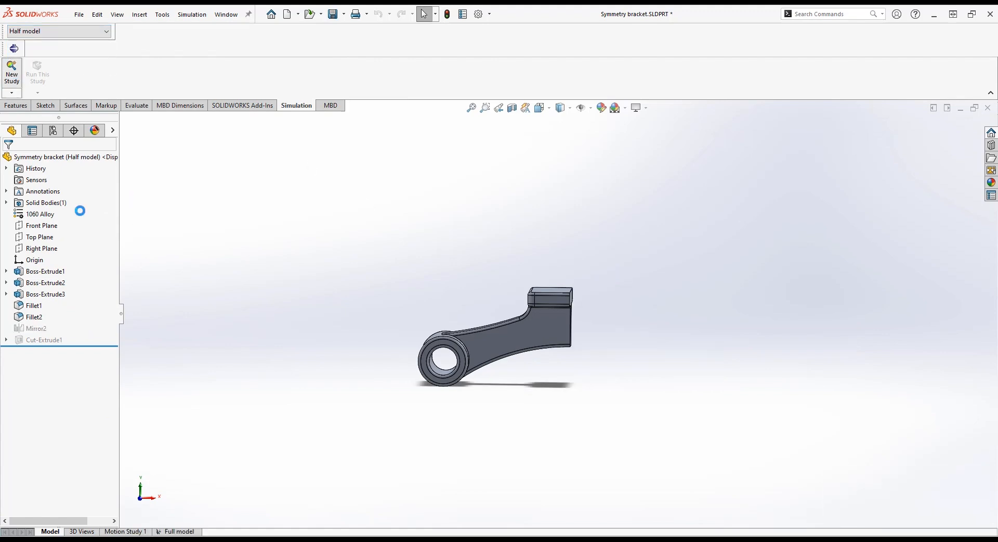
pyautogui.tripleClick(42, 232)
pyautogui.write('Half model')
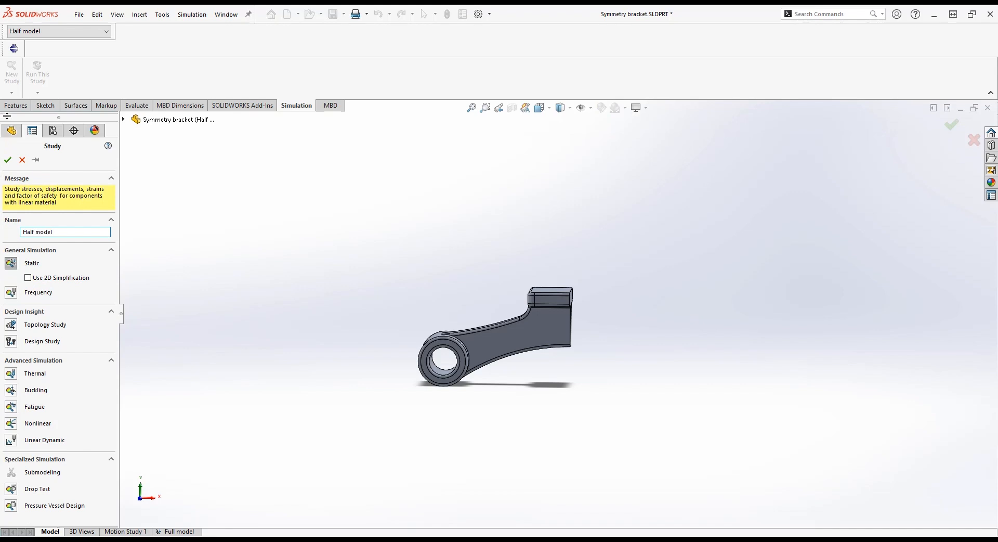
pyautogui.click(7, 159)
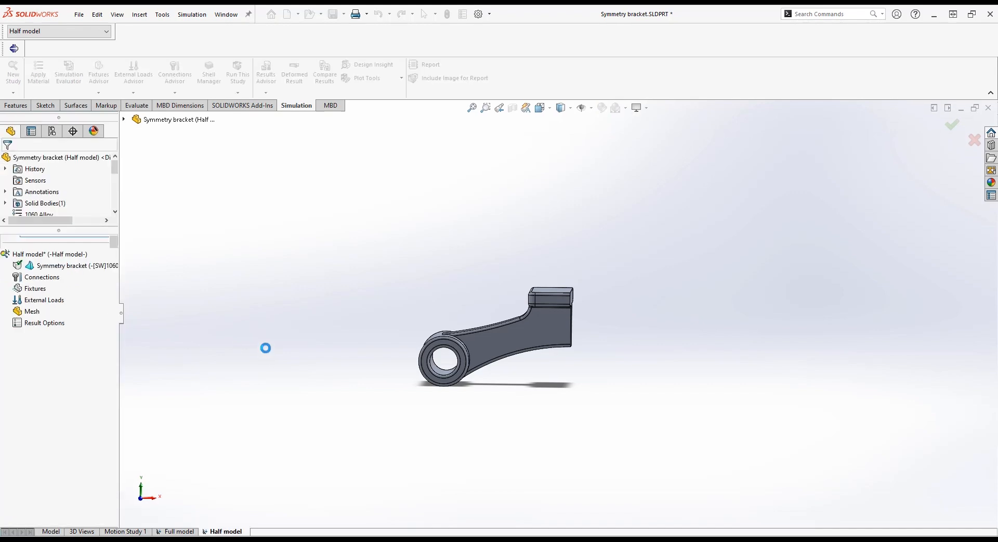
# Apply a fixed hinge fixture to the inner face of the bracket's hole
pyautogui.rightClick(21, 291)
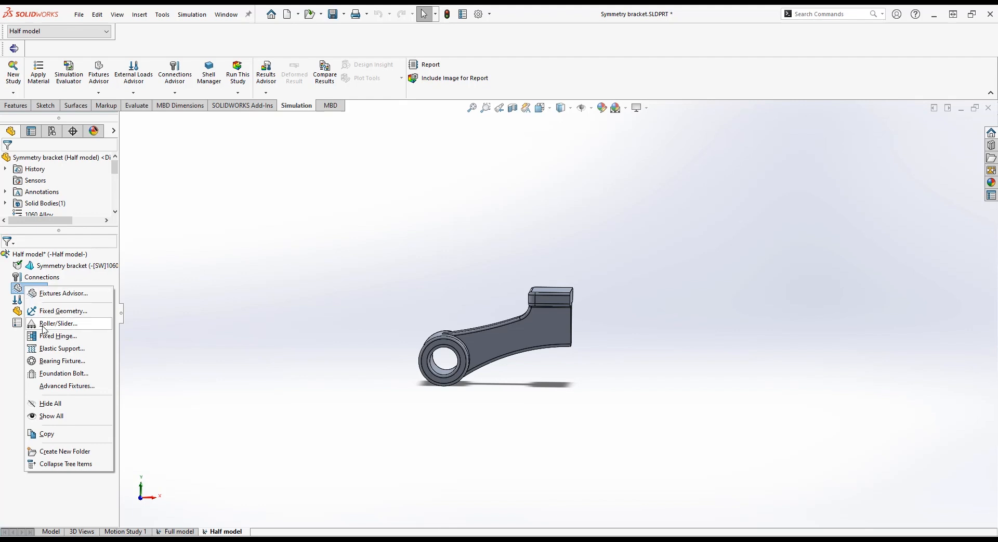
pyautogui.click(58, 335)
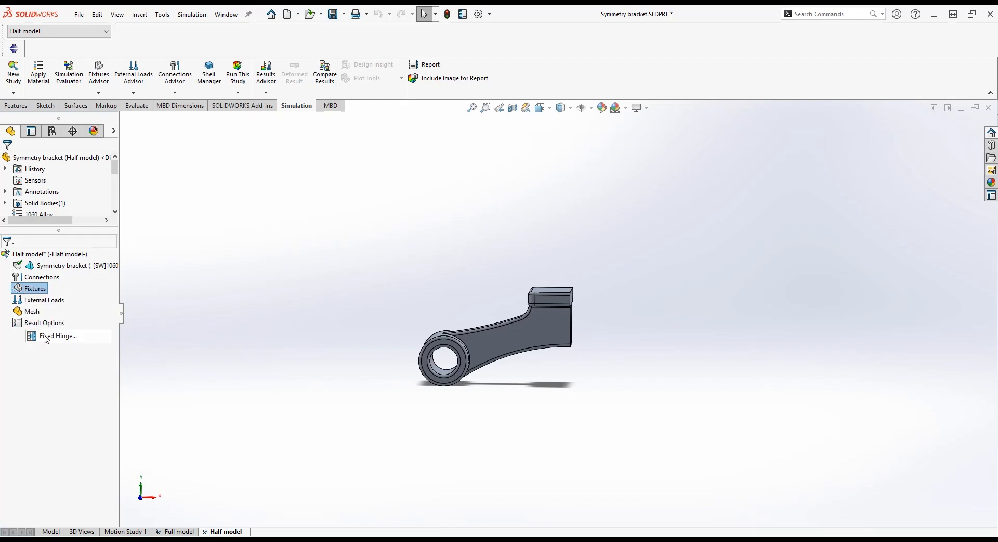
pyautogui.click(445, 373)
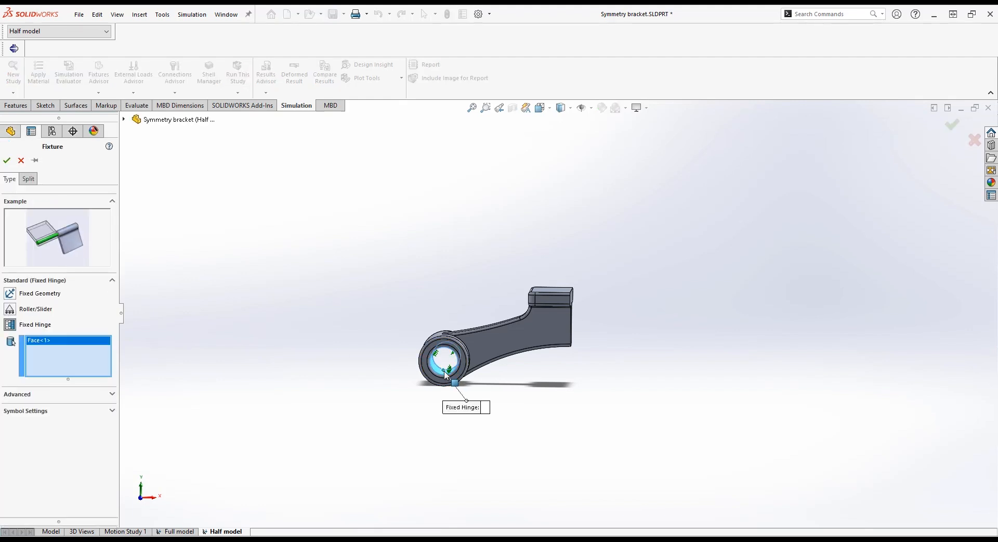
pyautogui.rightClick(385, 364)
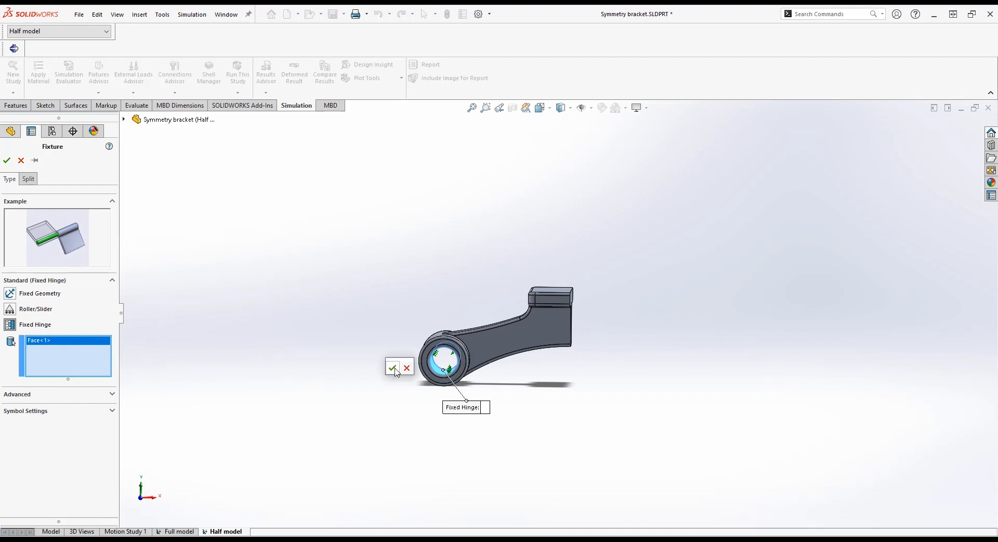
# Add a symmetry fixture on the cut face at the bracket's mid-plane
pyautogui.rightClick(21, 292)
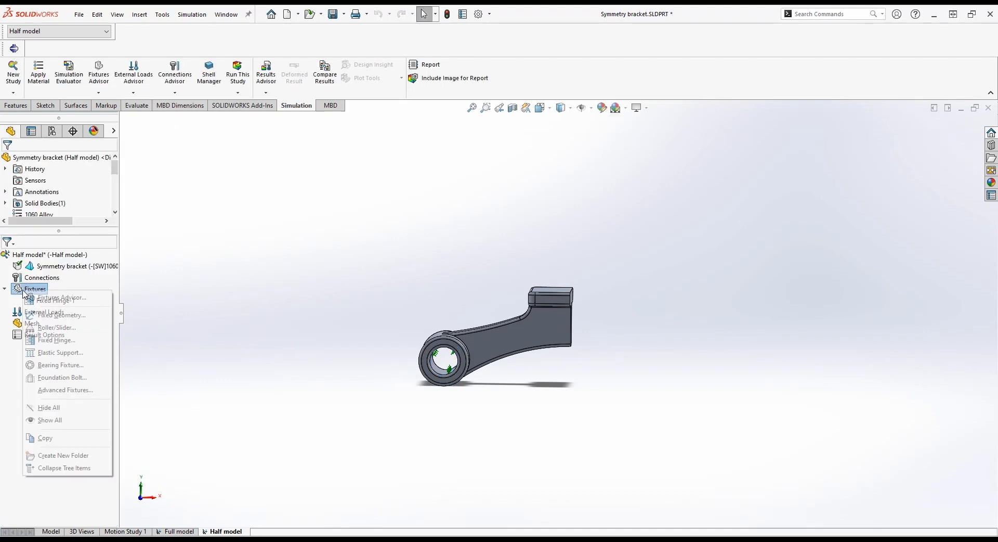
pyautogui.click(76, 392)
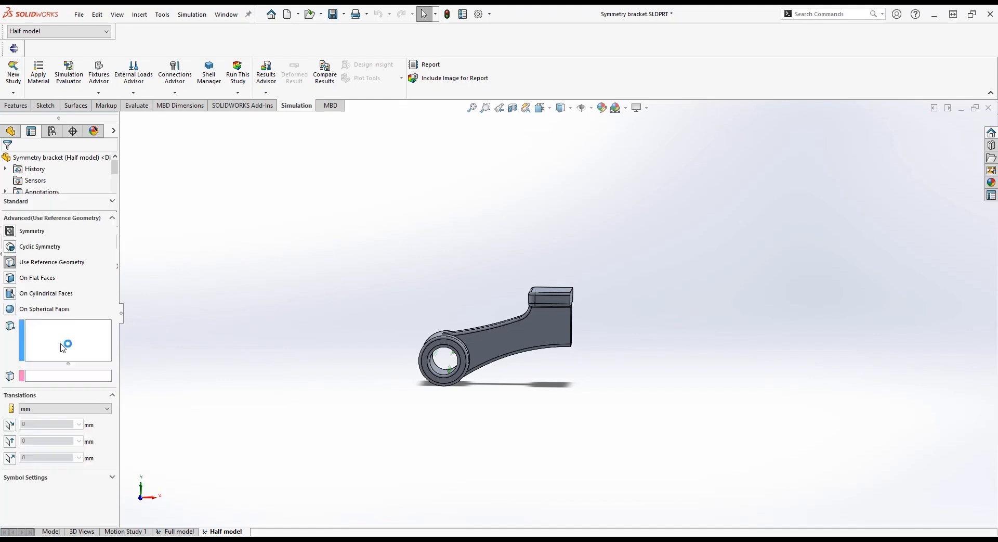
pyautogui.click(14, 316)
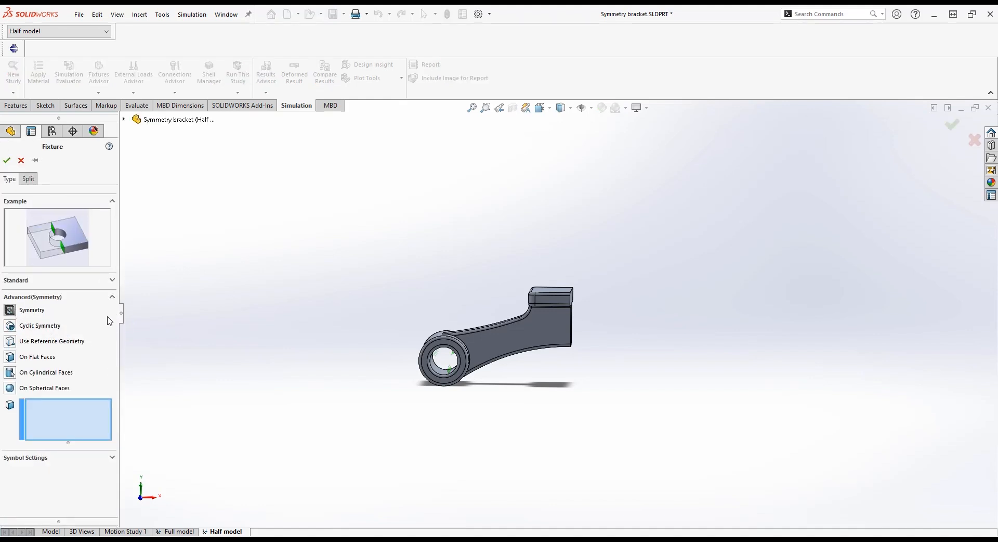
pyautogui.moveTo(602, 343); pyautogui.dragTo(567, 335, button='middle')
pyautogui.click(566, 292)
pyautogui.rightClick(566, 292)
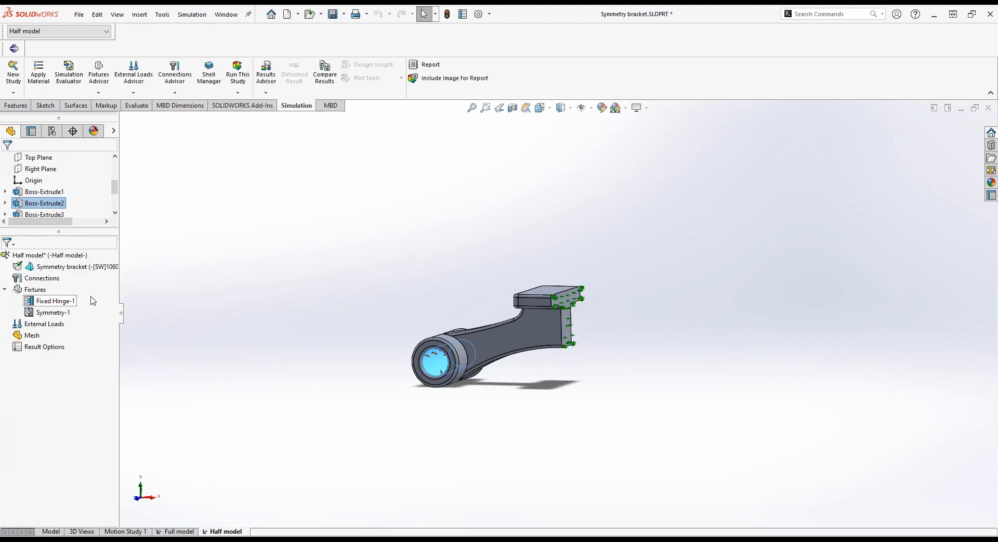
# Apply a 500 N normal force per item to the top face of the boss
pyautogui.rightClick(44, 324)
pyautogui.click(68, 92)
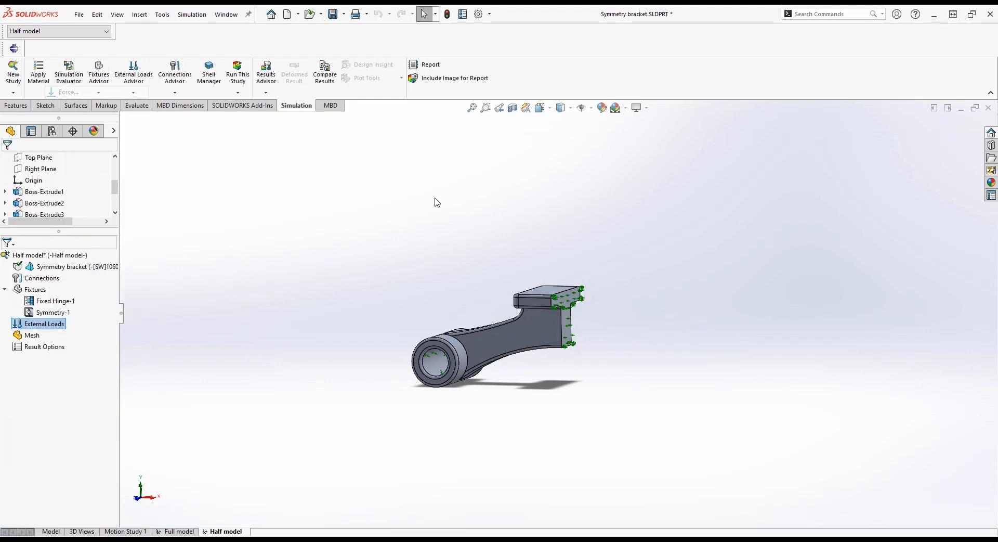
pyautogui.click(550, 287)
pyautogui.doubleClick(44, 336)
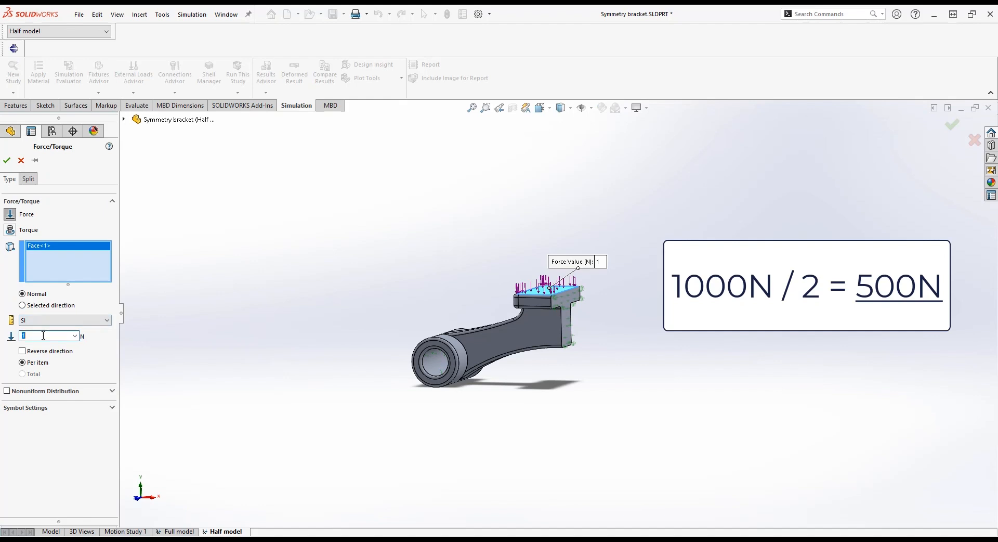
pyautogui.click(7, 160)
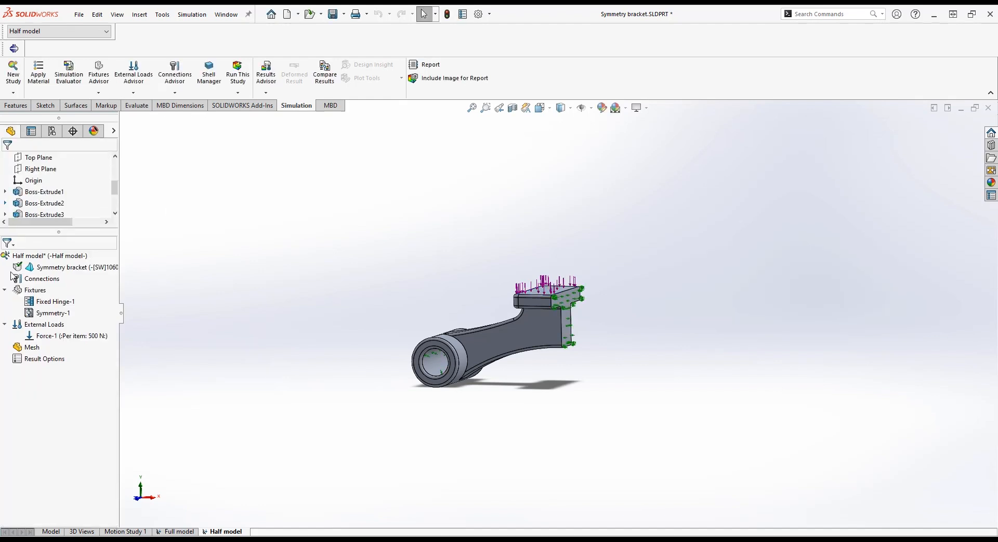
# Create the mesh with mesh parameters enabled and a maximum element size of 2 mm
pyautogui.rightClick(31, 346)
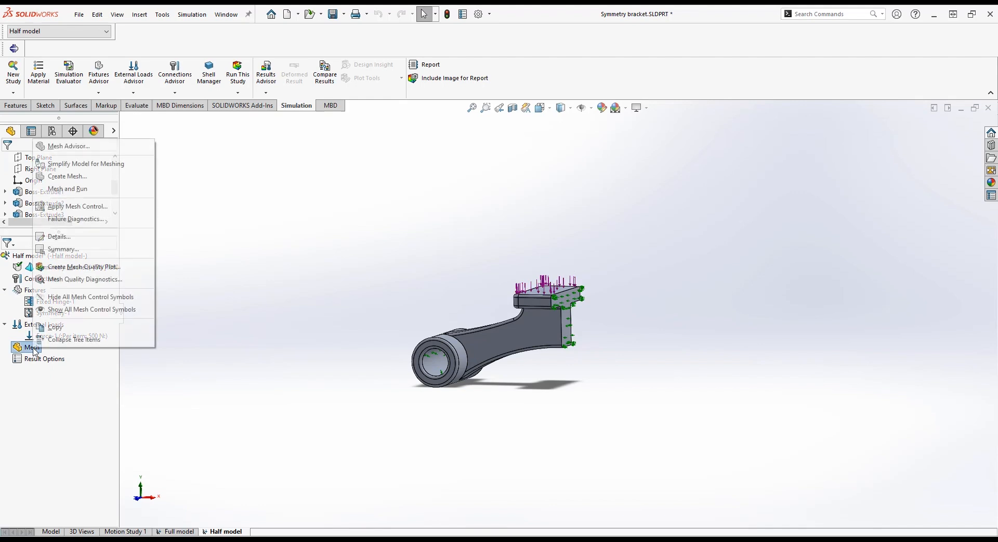
pyautogui.click(67, 177)
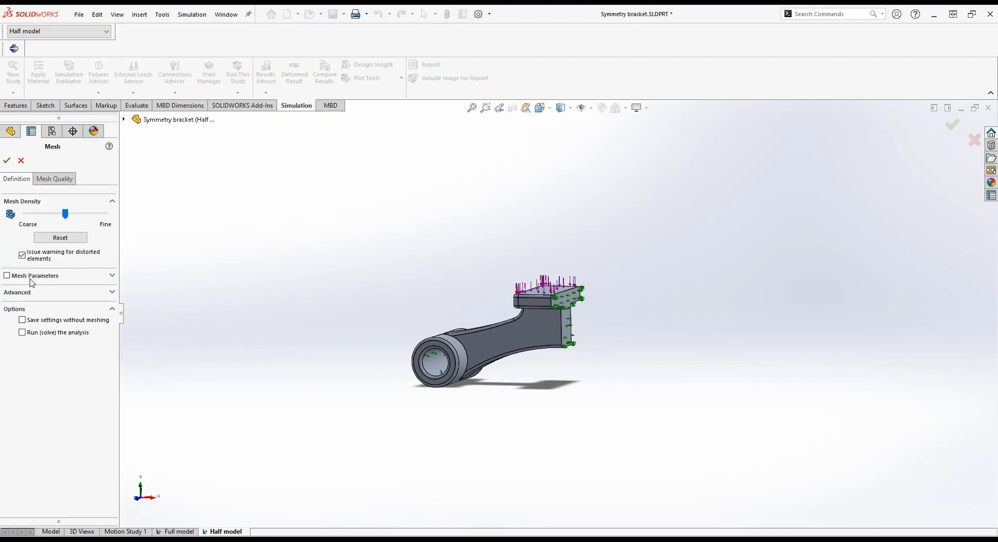
pyautogui.click(7, 276)
pyautogui.doubleClick(56, 341)
pyautogui.write('2')
pyautogui.press('Tab')
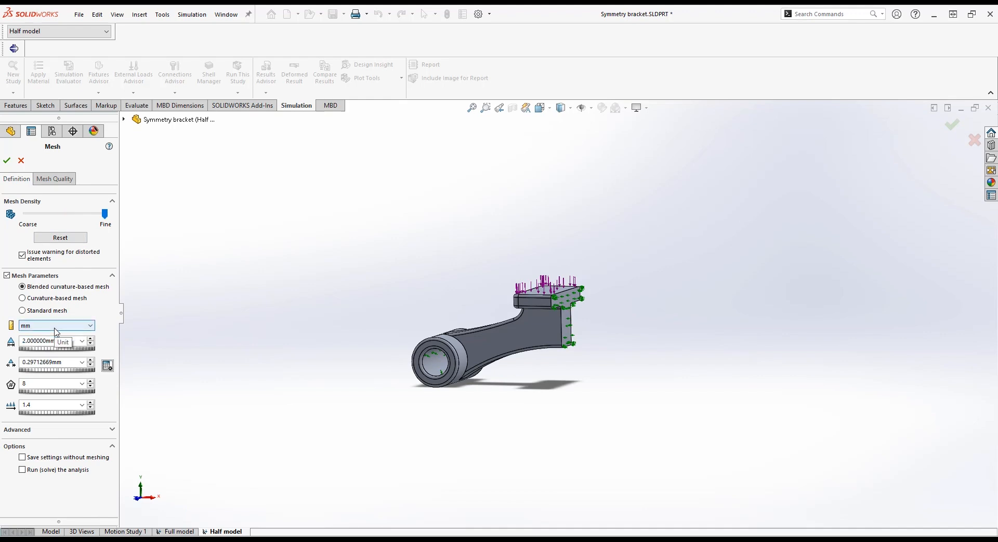
pyautogui.click(7, 160)
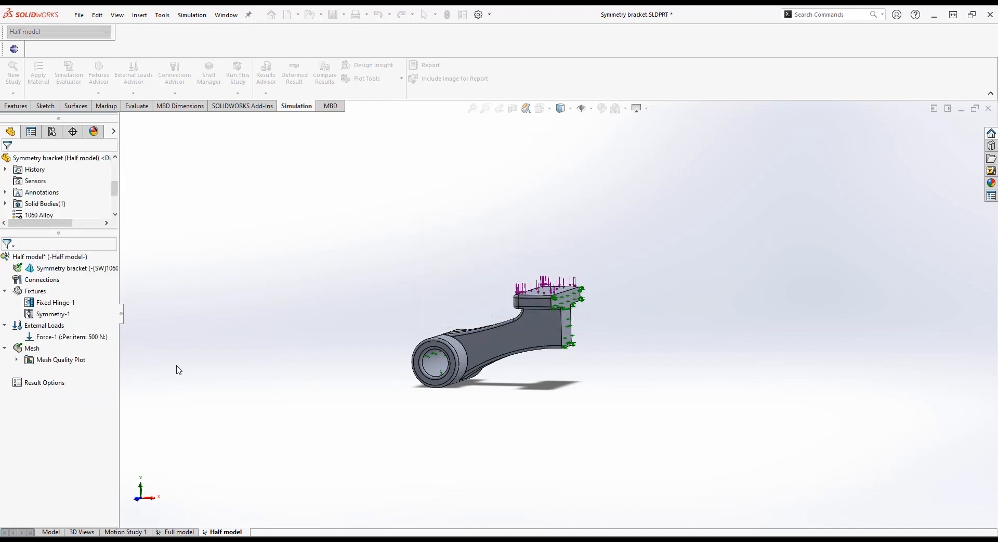
# Run the half model study and display its displacement result
pyautogui.click(236, 78)
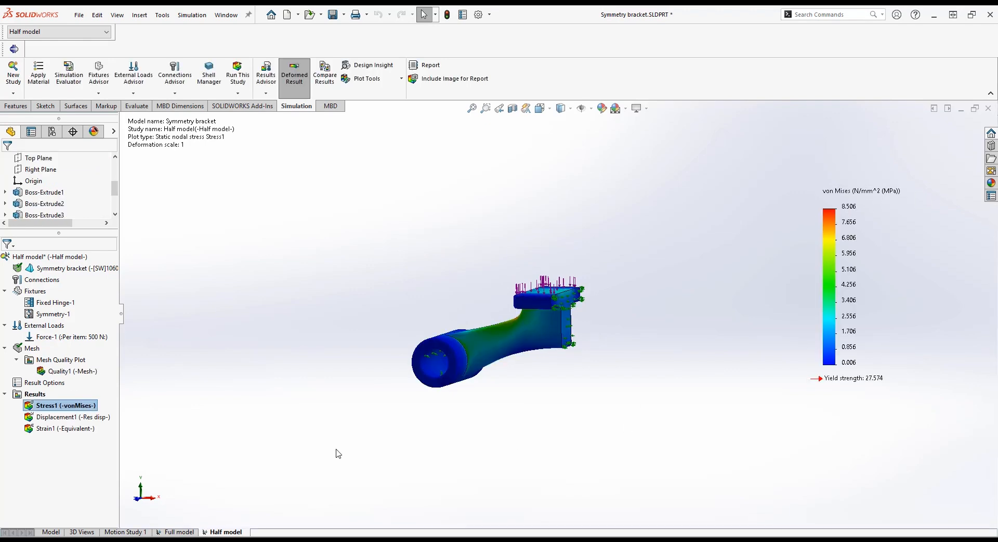
pyautogui.click(94, 416)
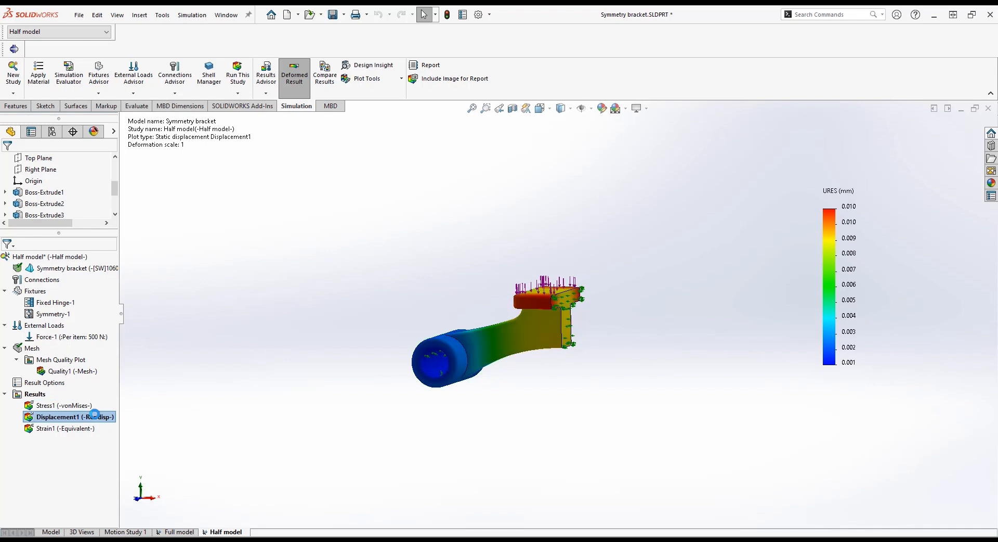
# Review the solver messages for the half model study
pyautogui.rightClick(42, 394)
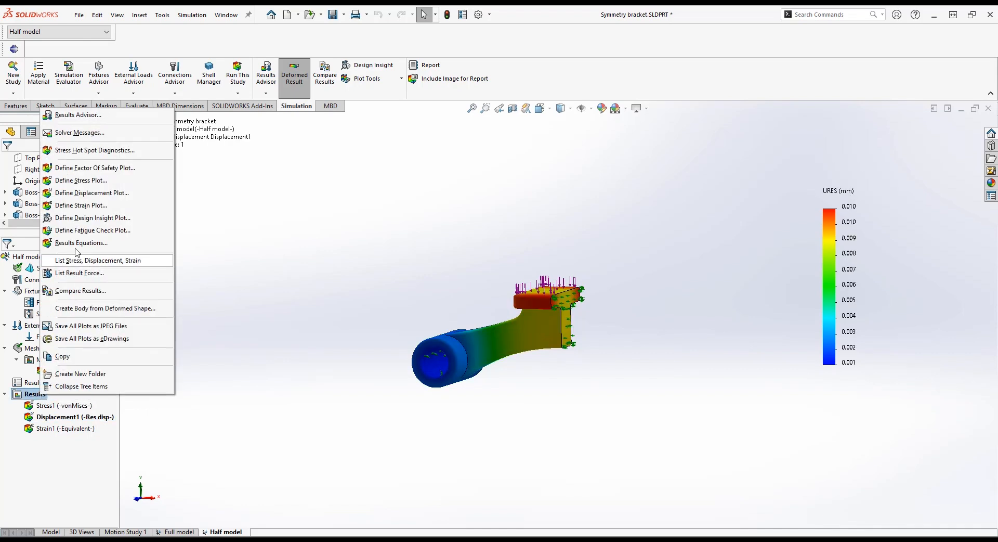
pyautogui.click(122, 137)
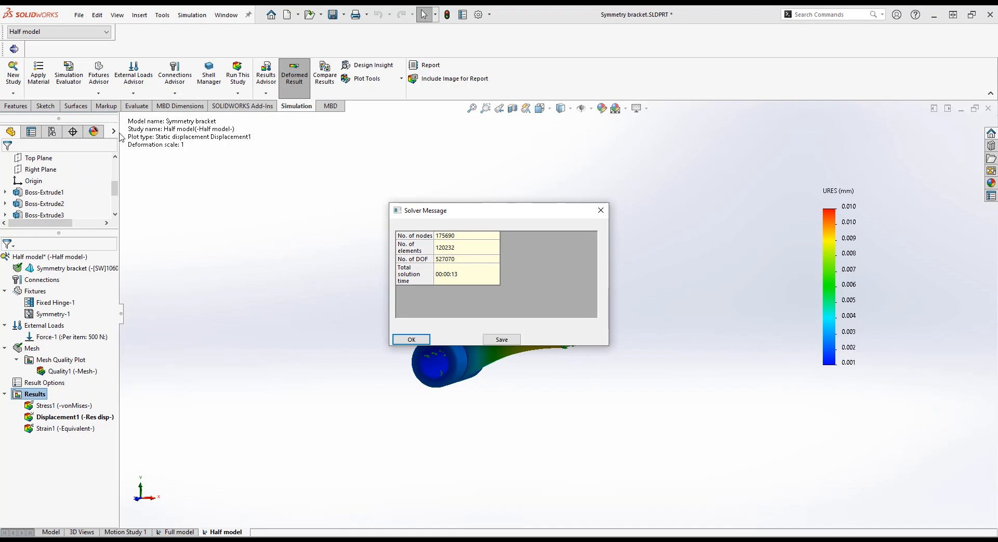
pyautogui.click(410, 340)
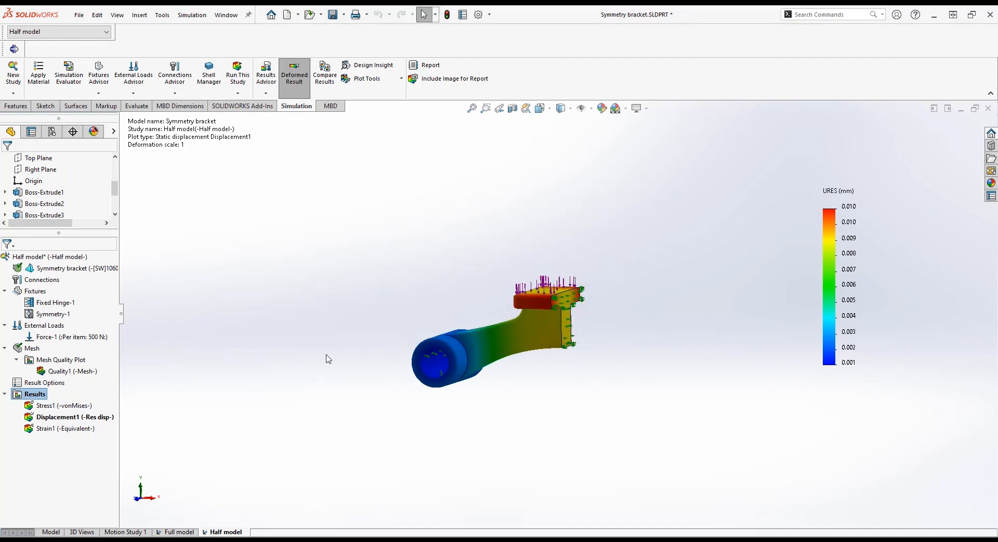
# Copy the half model study into a new static study named Quarter model using the Quarter model configuration
pyautogui.rightClick(238, 532)
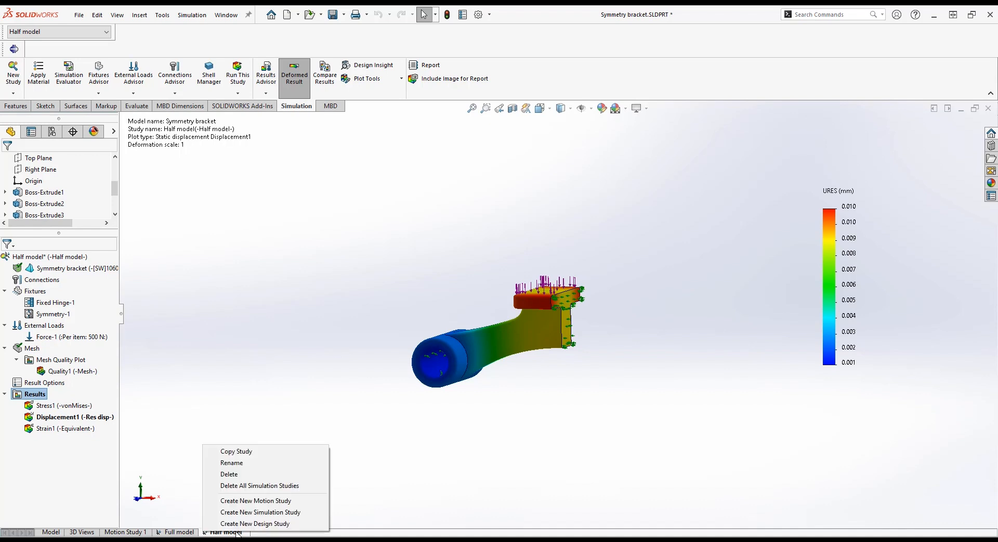
pyautogui.click(254, 451)
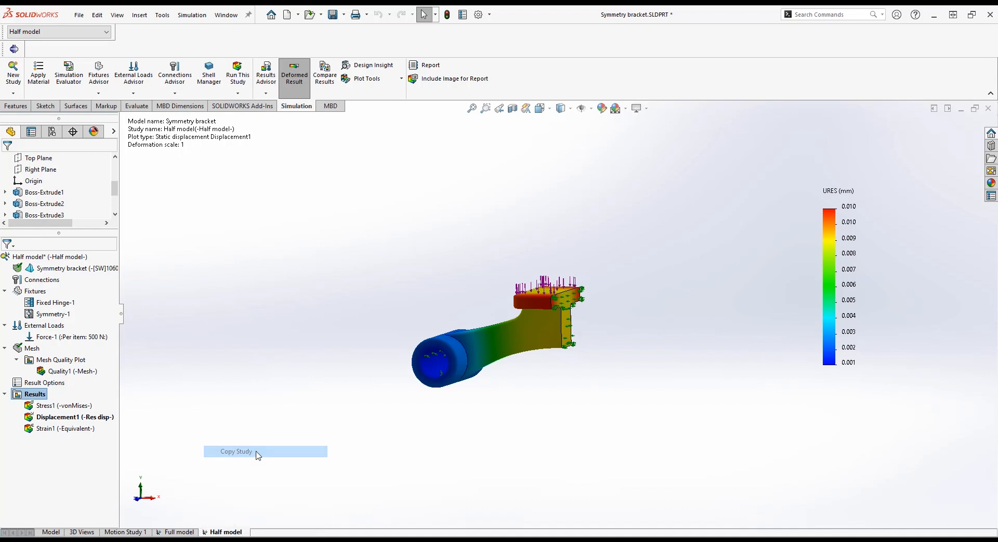
pyautogui.tripleClick(61, 283)
pyautogui.write('Quarter model')
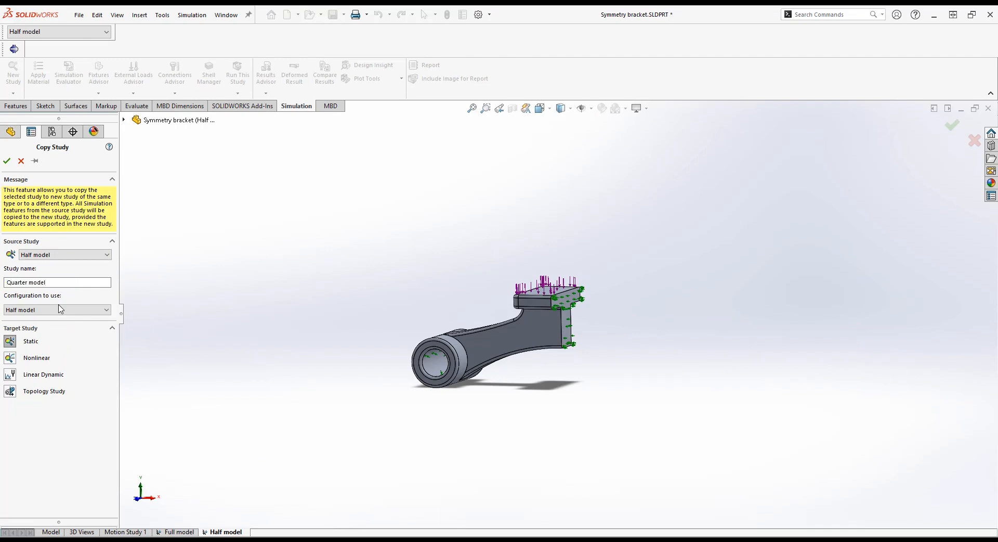
pyautogui.click(60, 309)
pyautogui.click(65, 332)
pyautogui.click(7, 161)
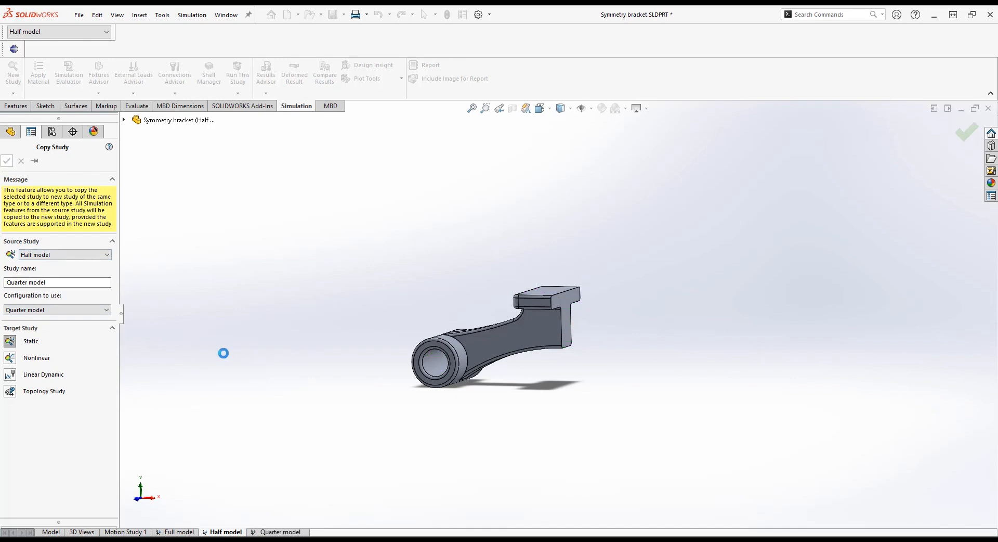
# Add a second symmetry fixture on the quarter model's newly cut face
pyautogui.rightClick(86, 263)
pyautogui.click(107, 271)
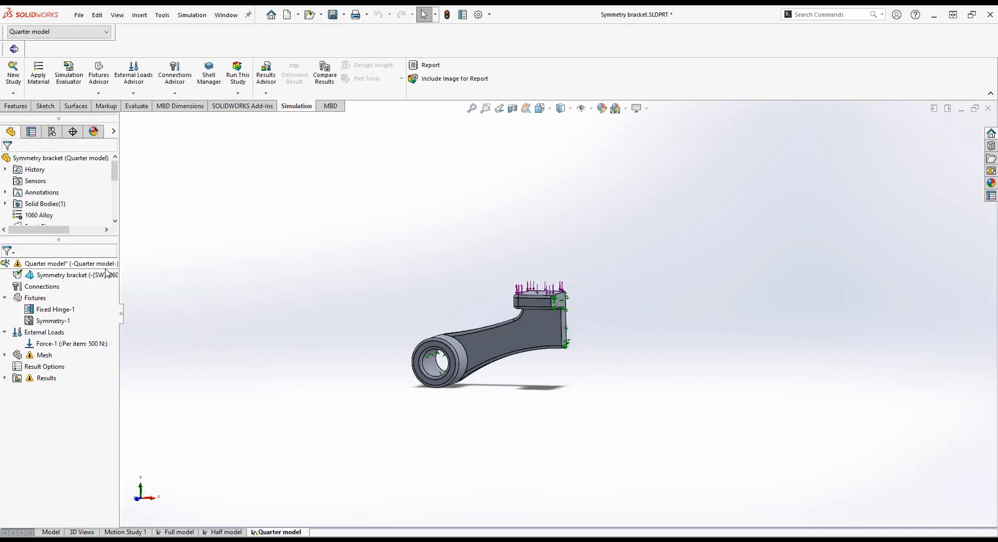
pyautogui.rightClick(32, 298)
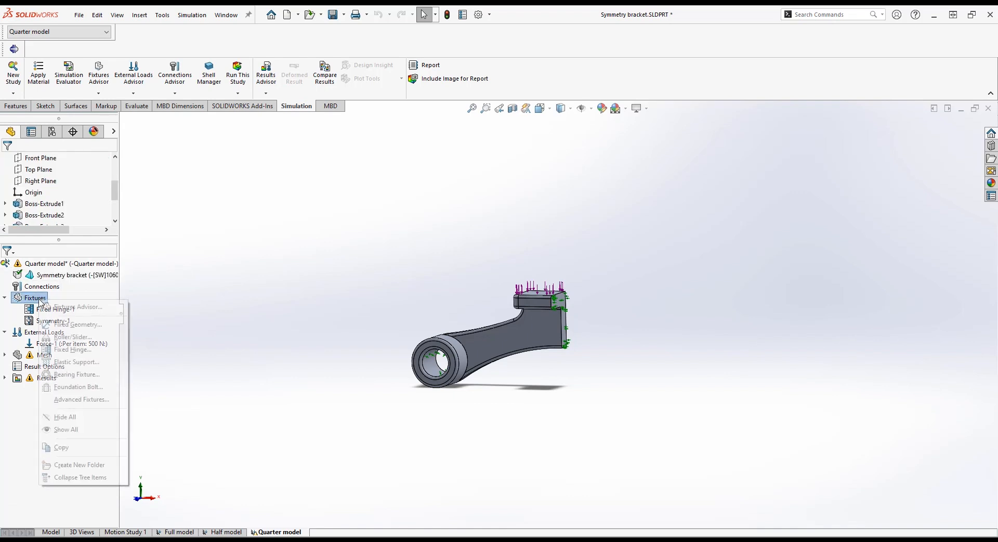
pyautogui.click(73, 400)
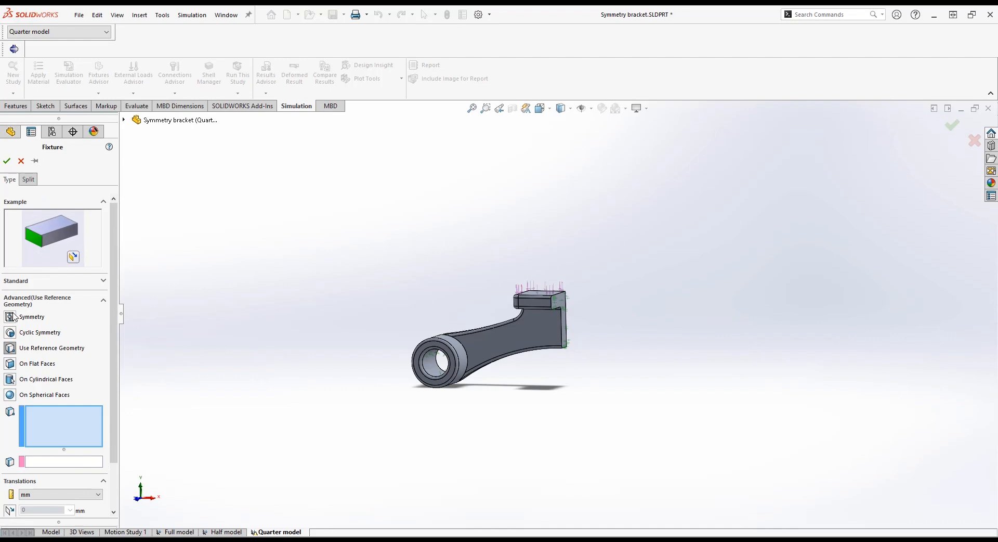
pyautogui.click(32, 317)
pyautogui.moveTo(520, 337); pyautogui.dragTo(377, 356, button='middle')
pyautogui.click(519, 338)
pyautogui.press('Return')
# Edit the force on the boss top face to 250 N per item
pyautogui.doubleClick(67, 355)
pyautogui.moveTo(58, 335); pyautogui.dragTo(2, 343)
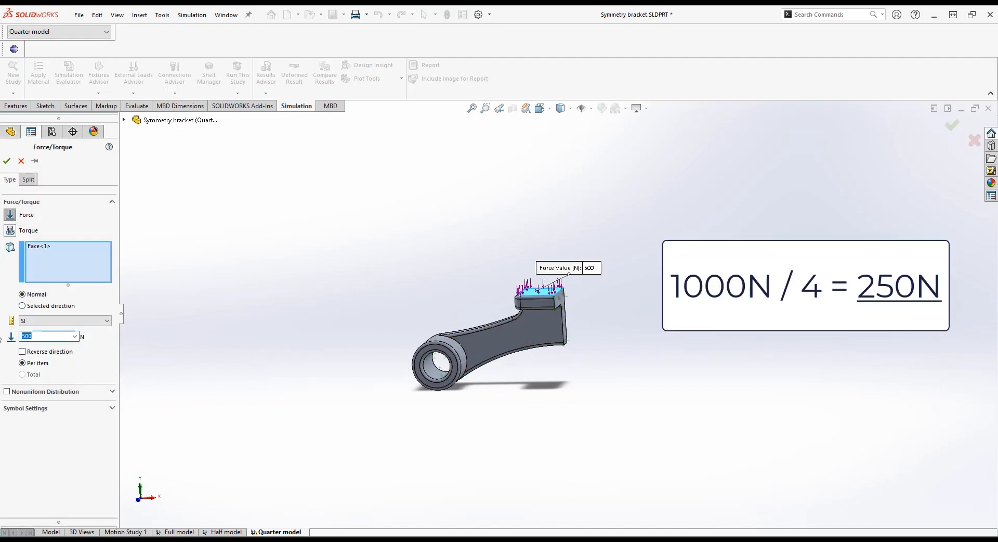
pyautogui.write('25')
pyautogui.click(6, 161)
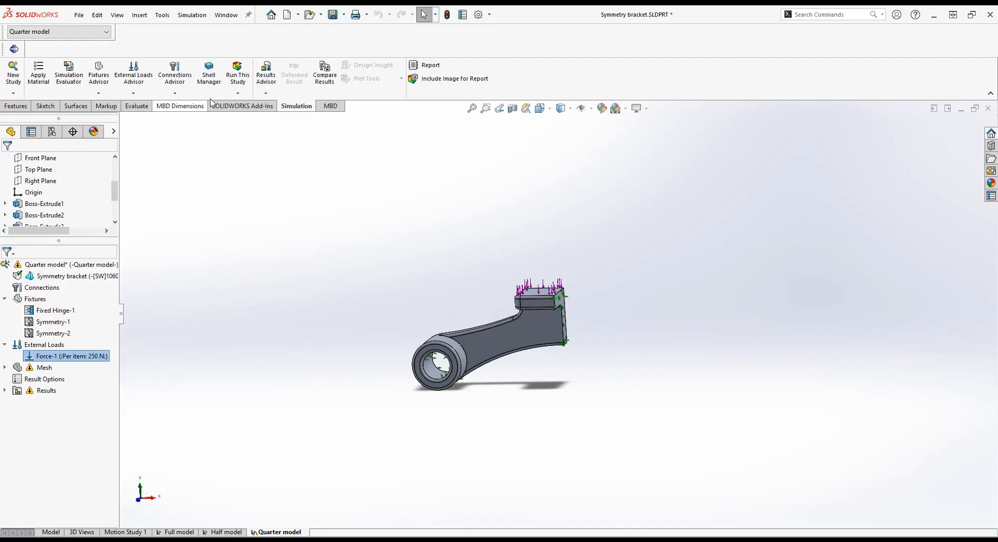
# Run the quarter model study and display its displacement result
pyautogui.click(241, 74)
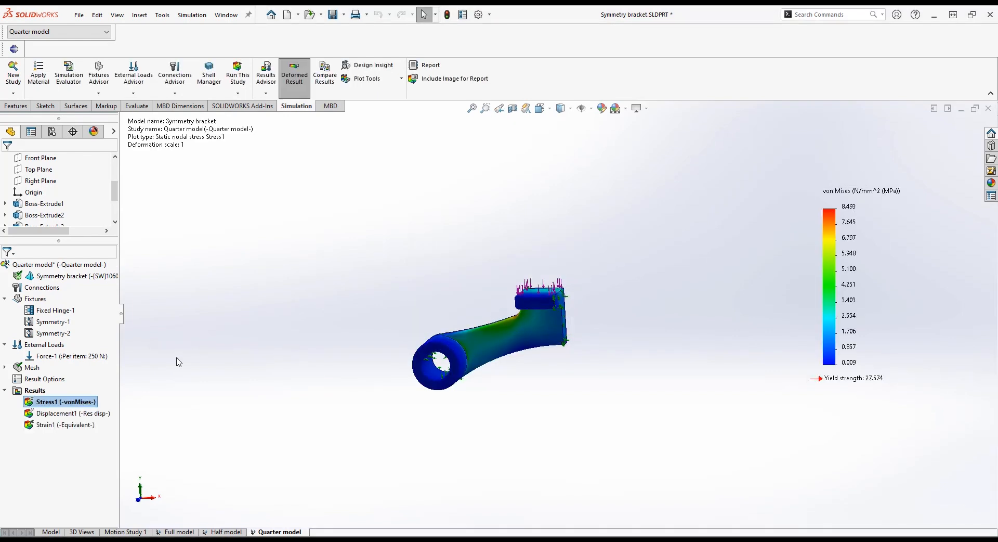
pyautogui.doubleClick(96, 413)
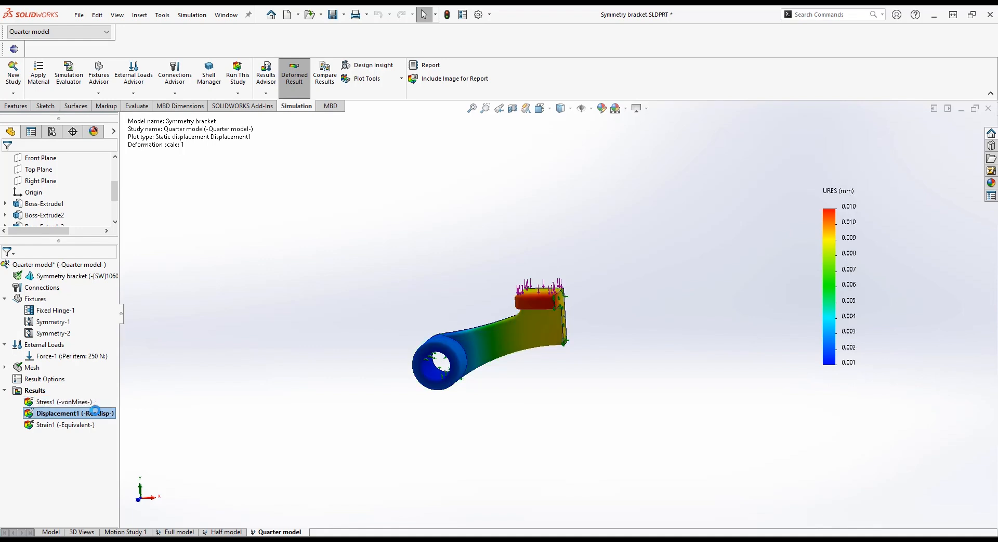
# Review the solver messages for the quarter model study
pyautogui.rightClick(24, 390)
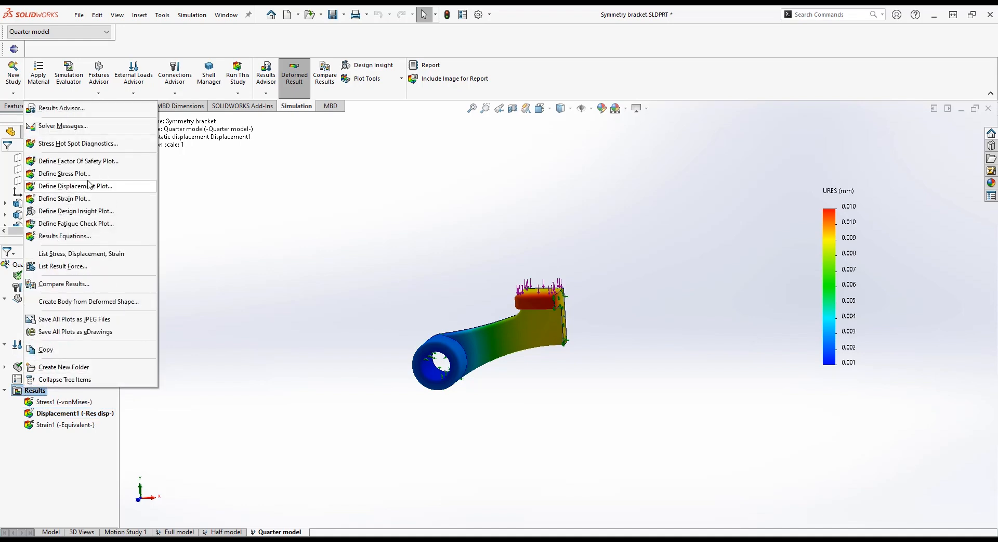
pyautogui.click(98, 127)
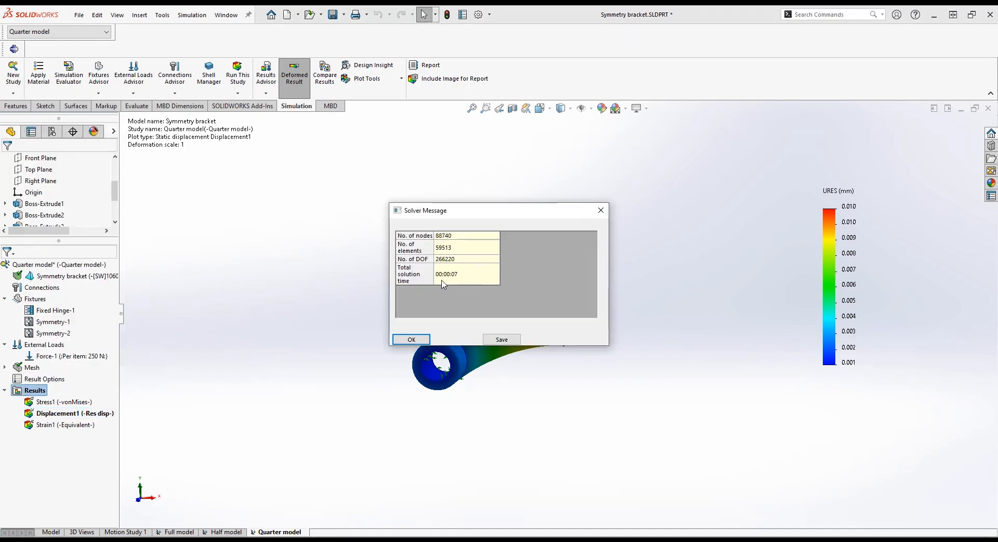
pyautogui.click(411, 339)
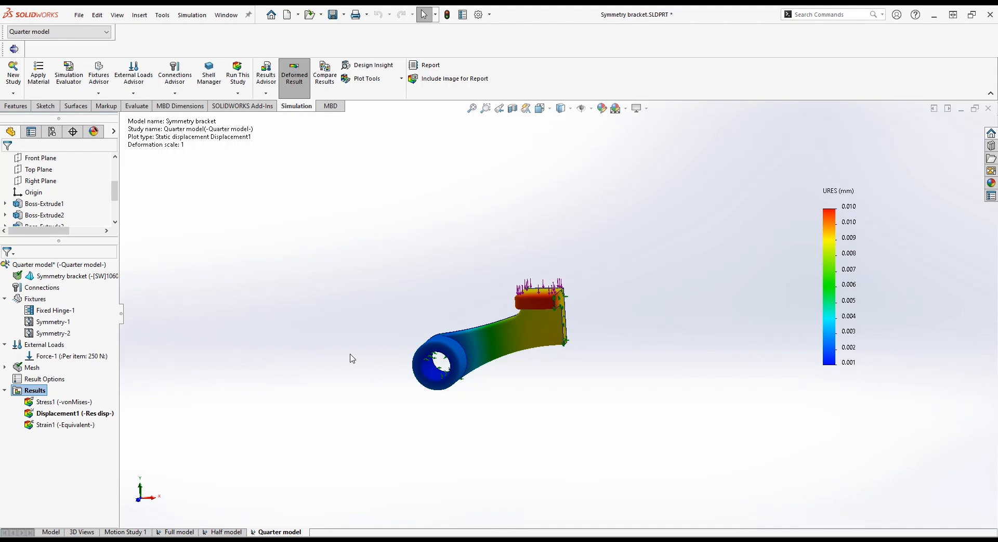
# Compare the von Mises stress plots of the full, half and quarter model studies side by side
pyautogui.click(325, 92)
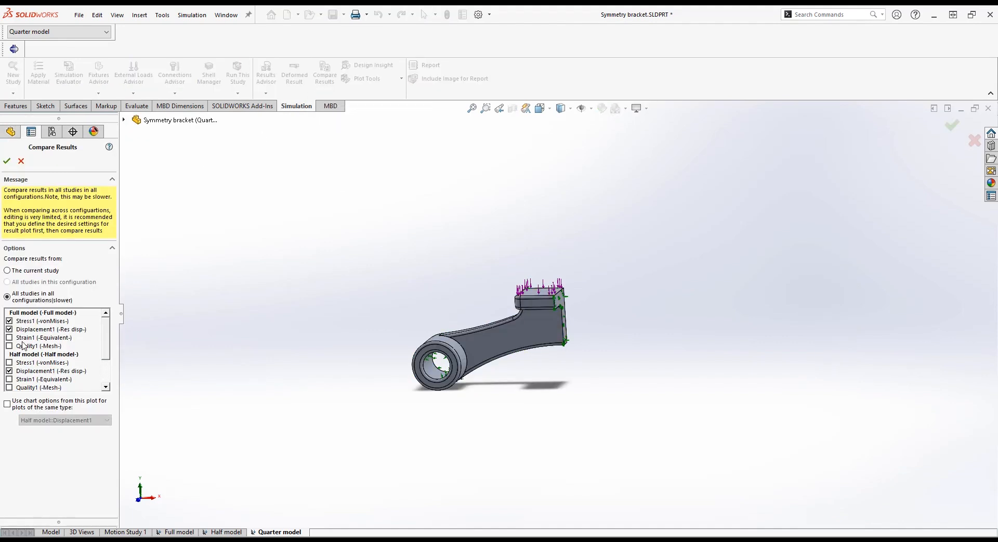
pyautogui.click(9, 329)
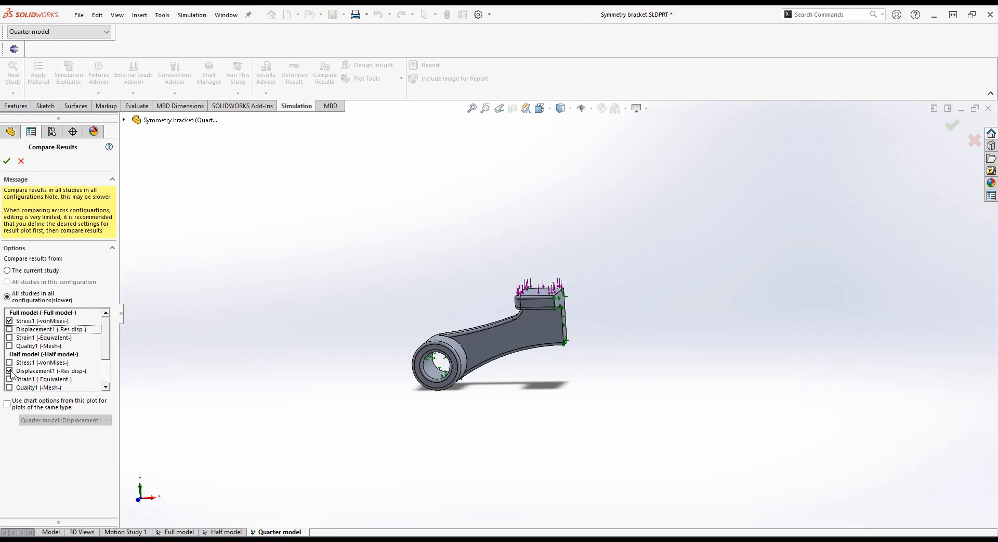
pyautogui.click(9, 362)
pyautogui.click(9, 371)
pyautogui.scroll(-2, 10, 372)
pyautogui.click(9, 355)
pyautogui.click(9, 362)
pyautogui.click(6, 161)
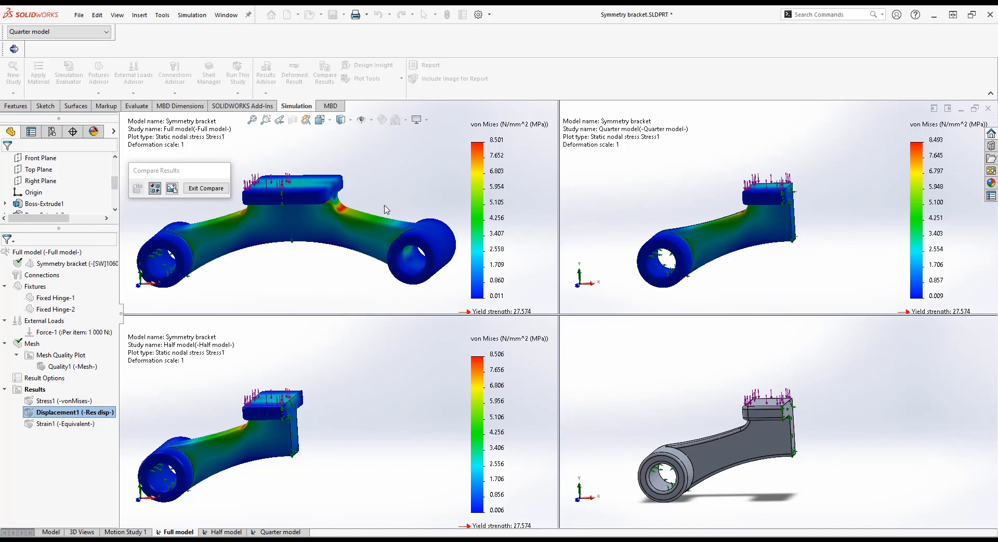
# Exit the comparison and edit the quarter model's stress plot definition to display symmetric results
pyautogui.click(214, 191)
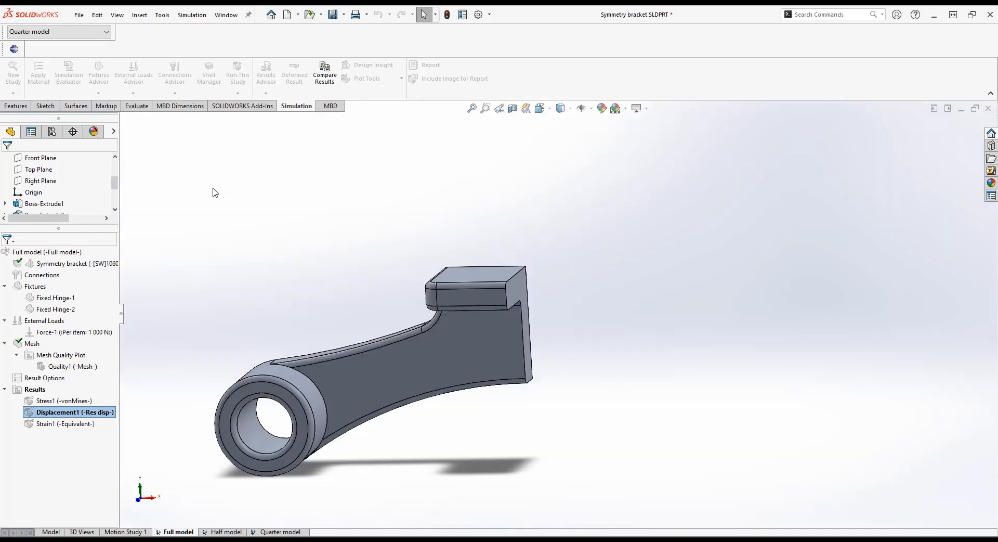
pyautogui.click(280, 532)
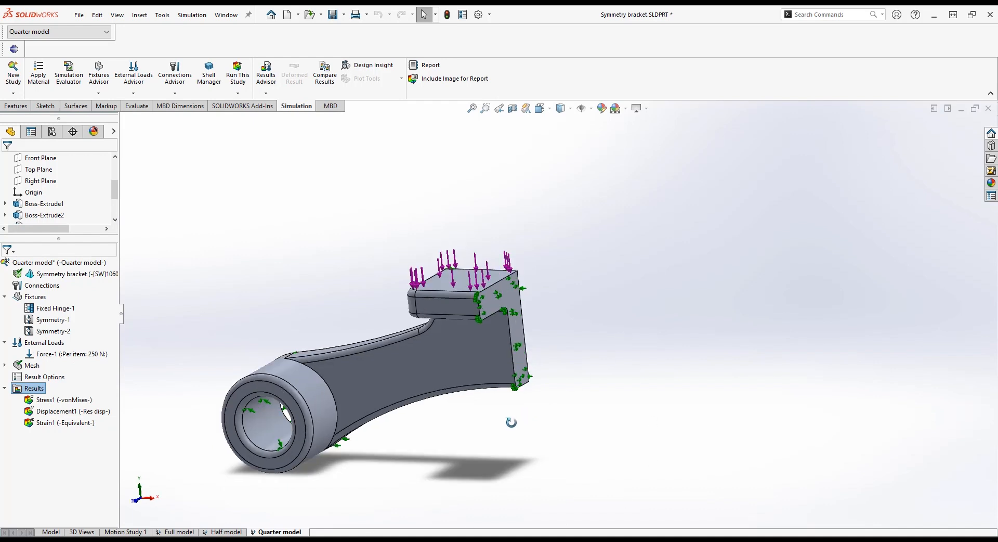
pyautogui.doubleClick(67, 399)
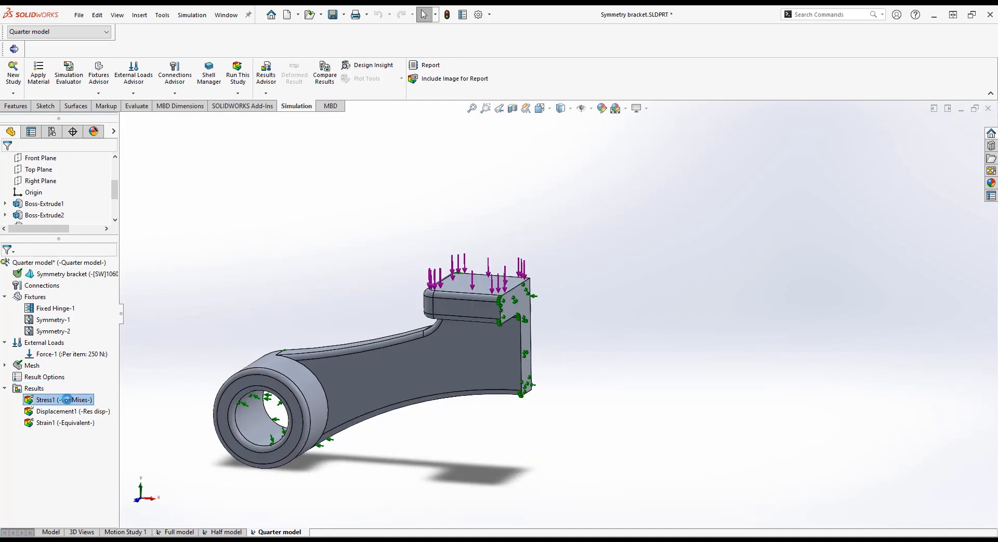
pyautogui.rightClick(67, 400)
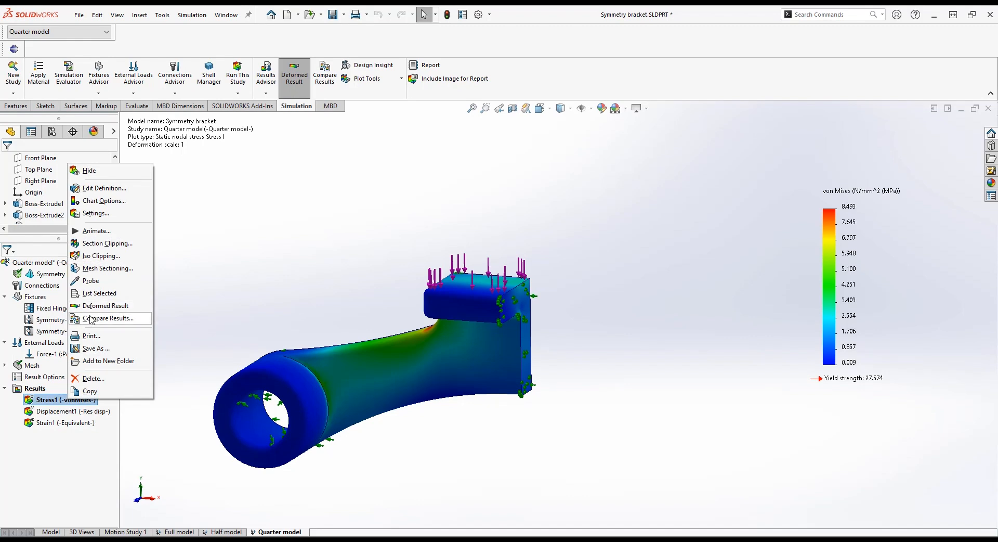
pyautogui.click(111, 190)
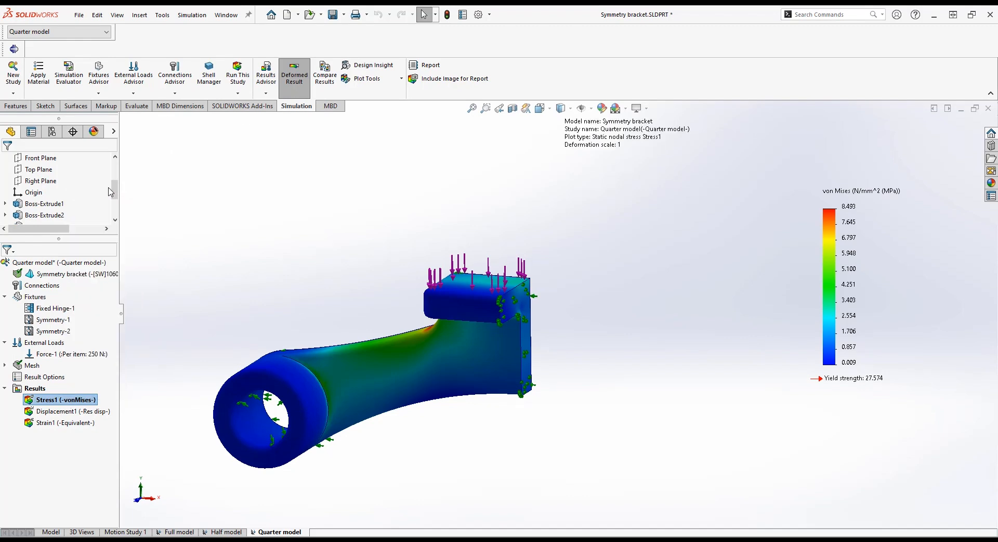
pyautogui.click(77, 252)
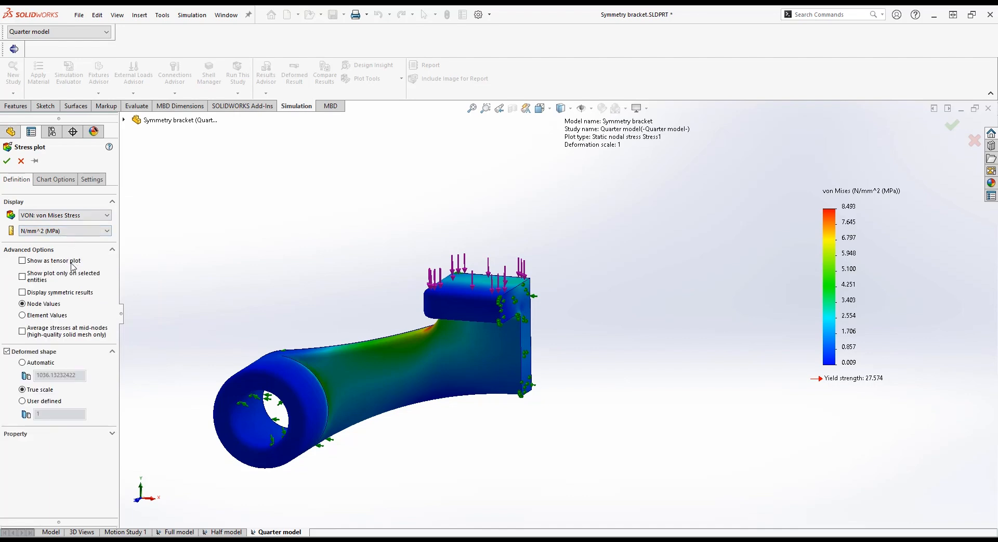
pyautogui.click(7, 165)
pyautogui.moveTo(314, 384); pyautogui.dragTo(623, 395, button='middle')
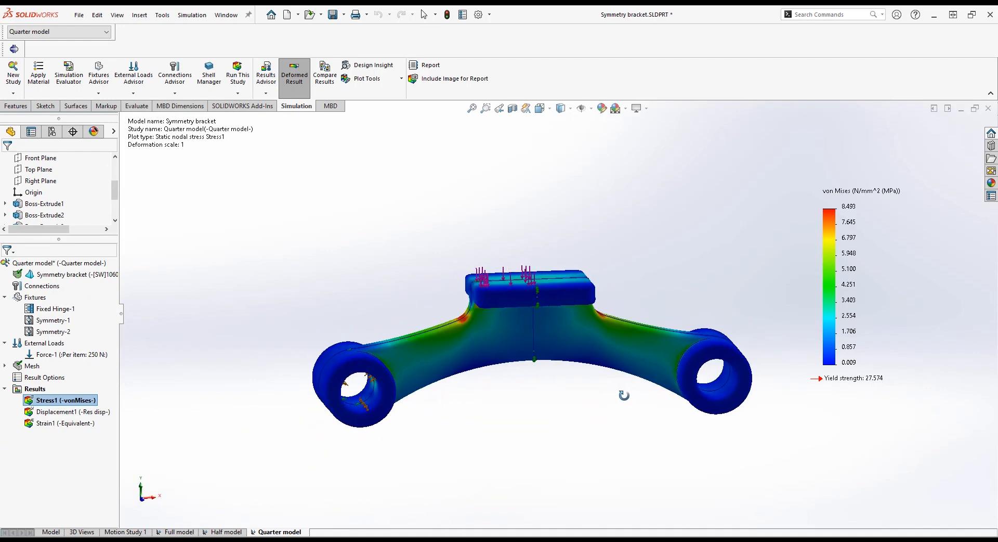